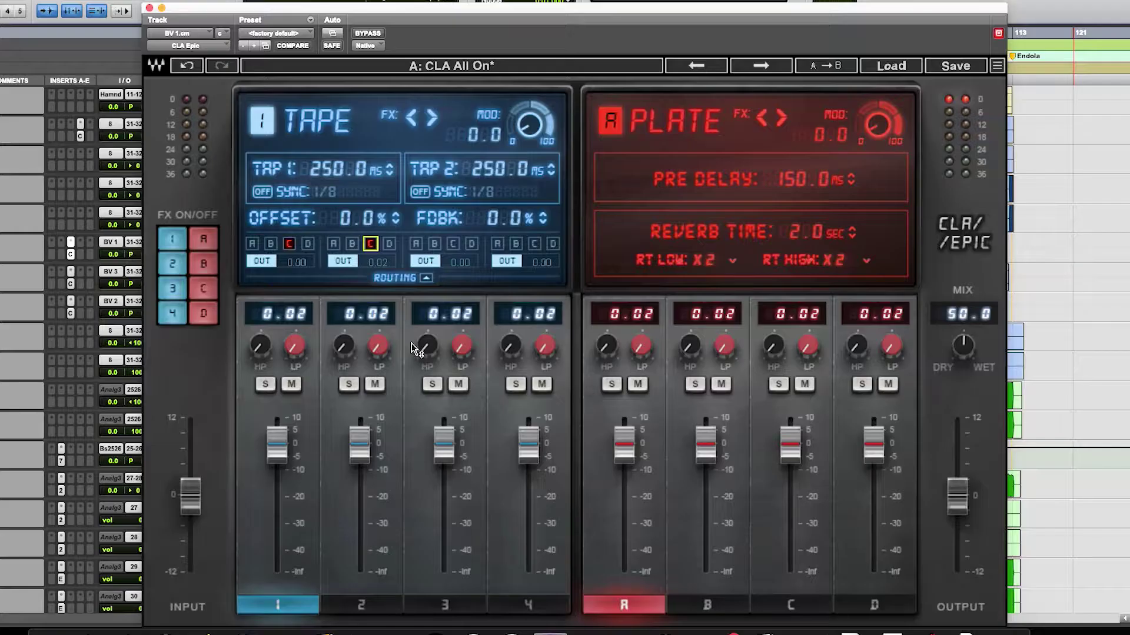
- Switch off the Room and Space reverbs and the Crowd, Slap and Throw delays, leaving Tape, Plate and Hall active
{"action": "left_click", "coordinate": [200, 266]}
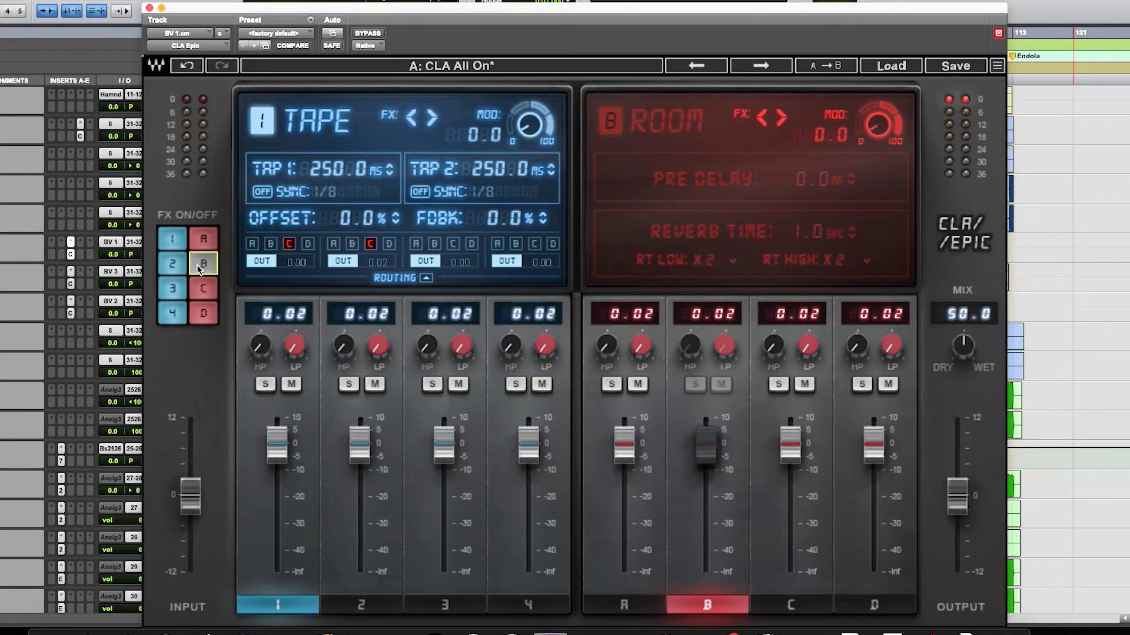
{"action": "left_click", "coordinate": [203, 313]}
{"action": "left_click", "coordinate": [172, 312]}
{"action": "left_click", "coordinate": [172, 288]}
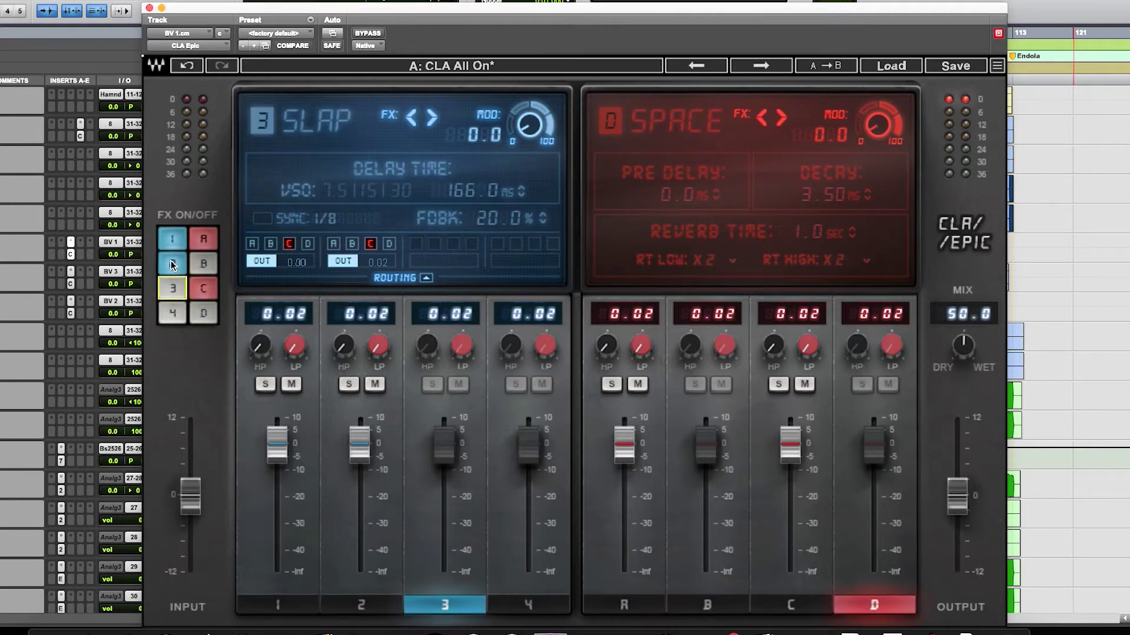
{"action": "left_click", "coordinate": [171, 259]}
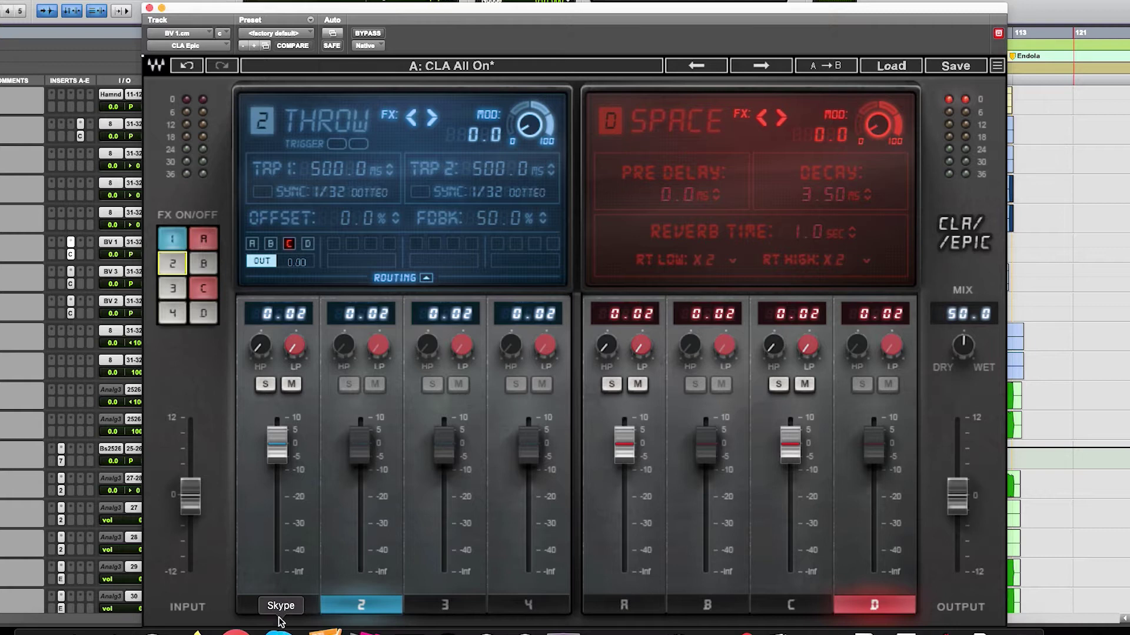
- Start playback and sync both taps of the Tape delay to 1/4 notes
{"action": "left_click", "coordinate": [281, 606]}
{"action": "key", "text": "space"}
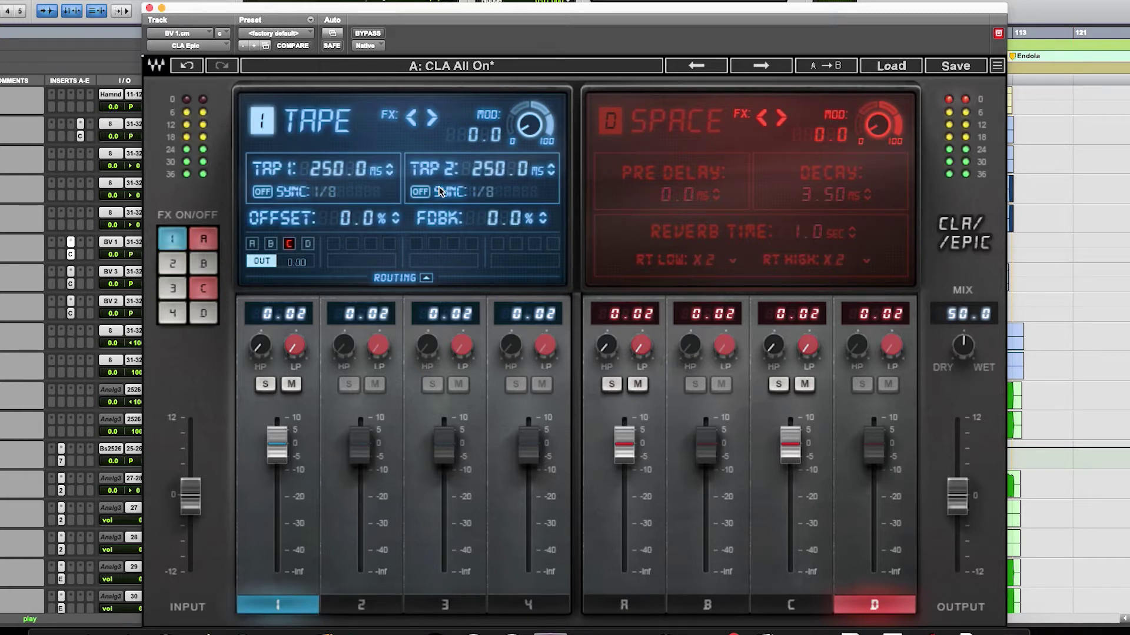
{"action": "left_click", "coordinate": [262, 191]}
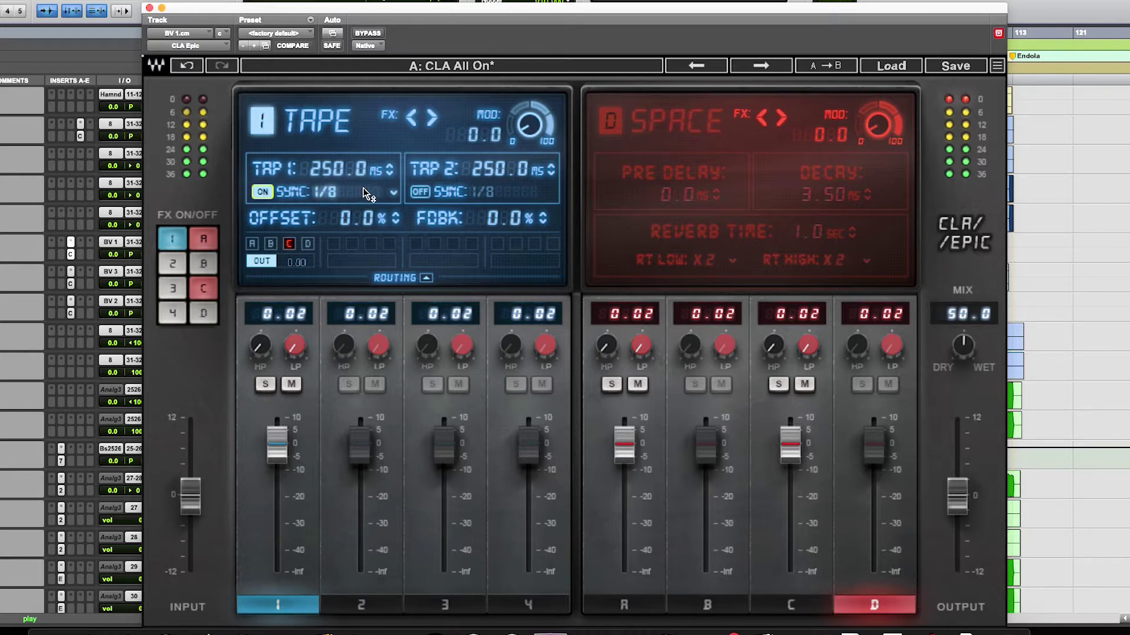
{"action": "left_click", "coordinate": [394, 192]}
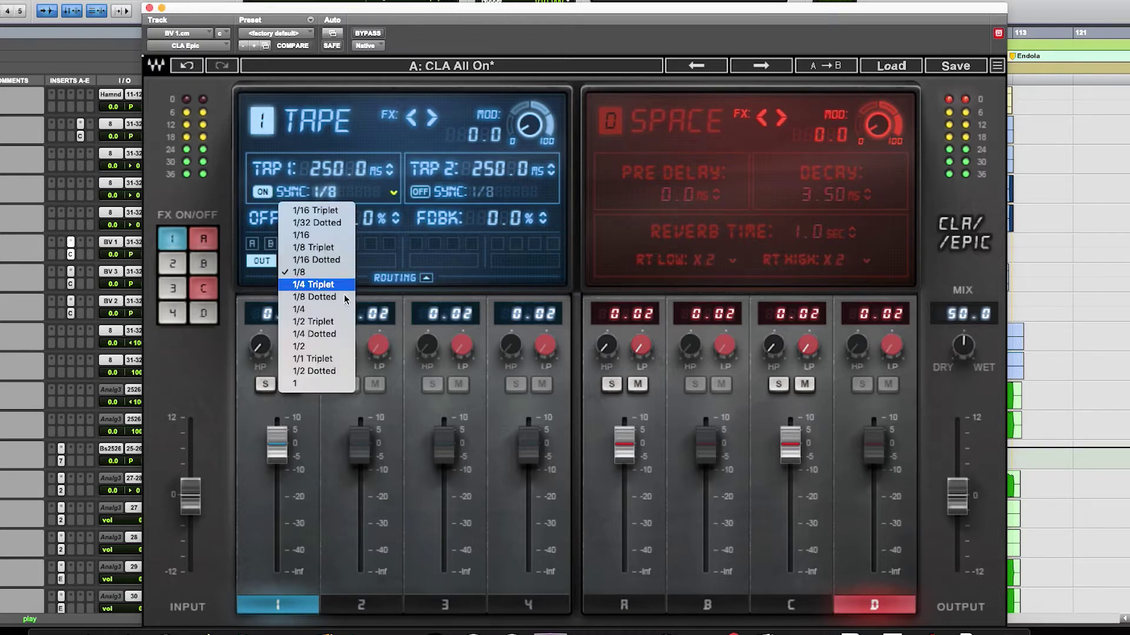
{"action": "left_click", "coordinate": [333, 310]}
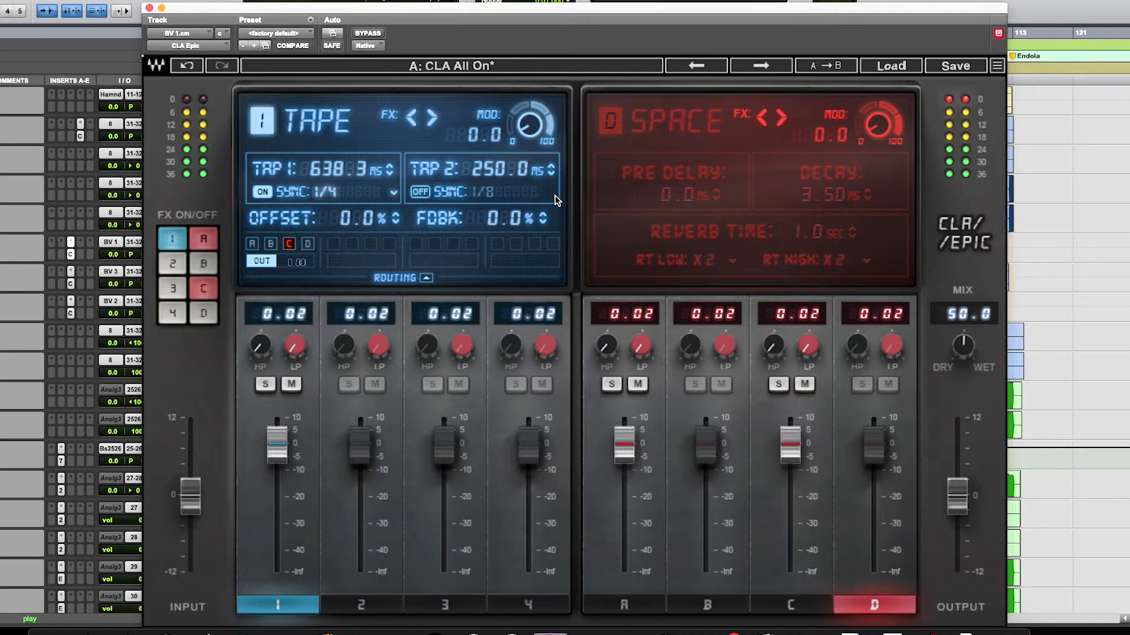
{"action": "left_click", "coordinate": [419, 192]}
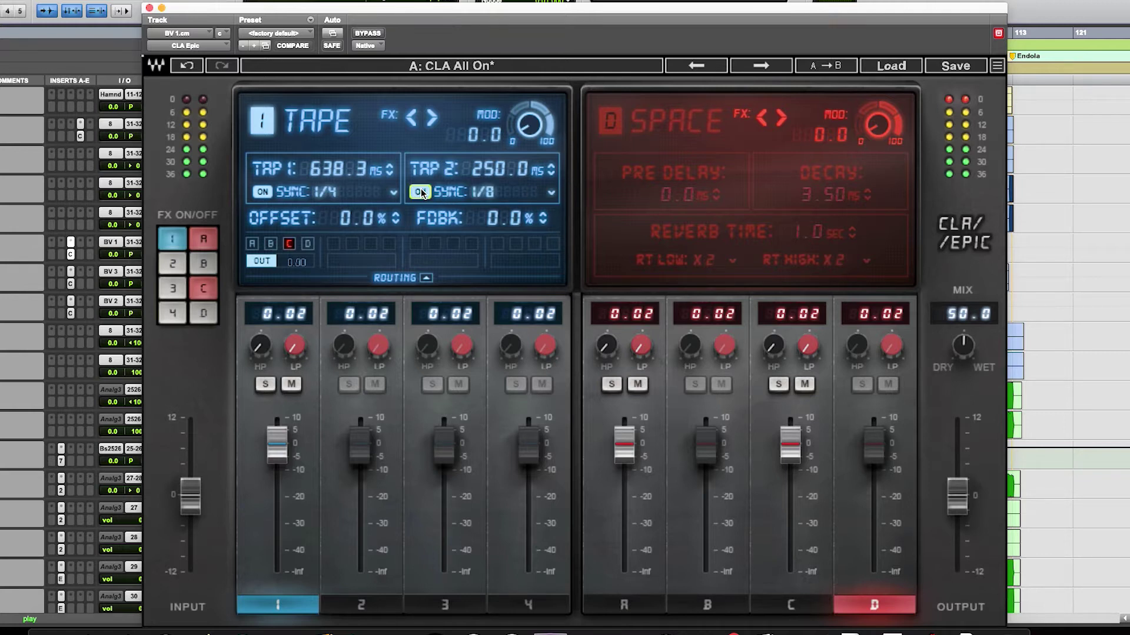
{"action": "left_click", "coordinate": [550, 195]}
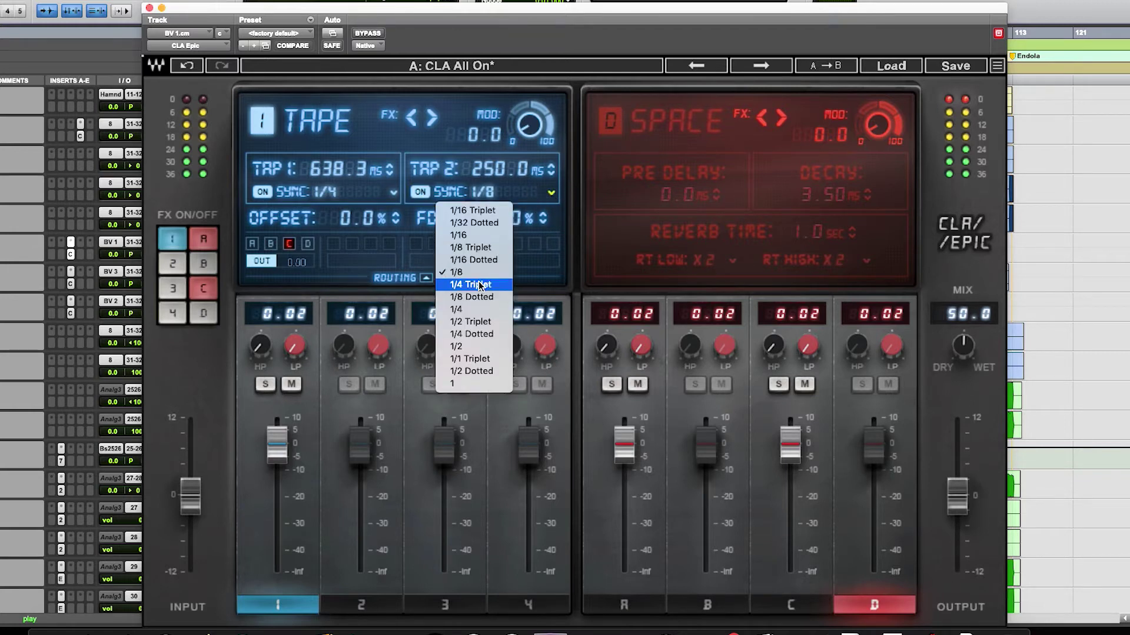
{"action": "left_click", "coordinate": [467, 309]}
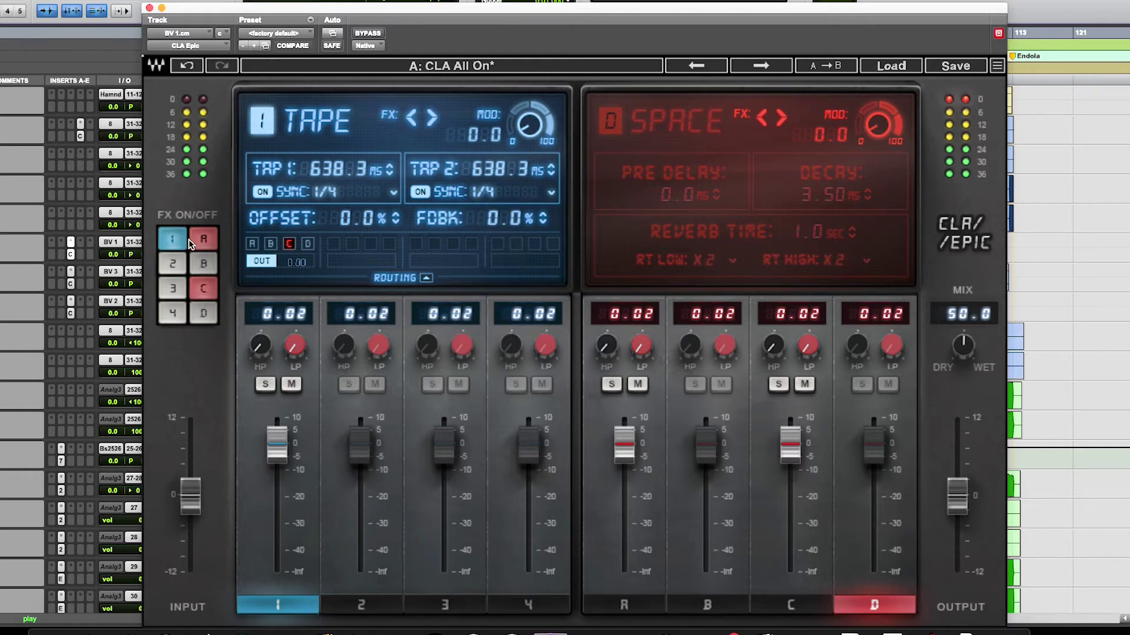
- Turn the Plate reverb off to audition the Tape delay and Hall at its default level, and turn the Plate back on
{"action": "left_click", "coordinate": [203, 240]}
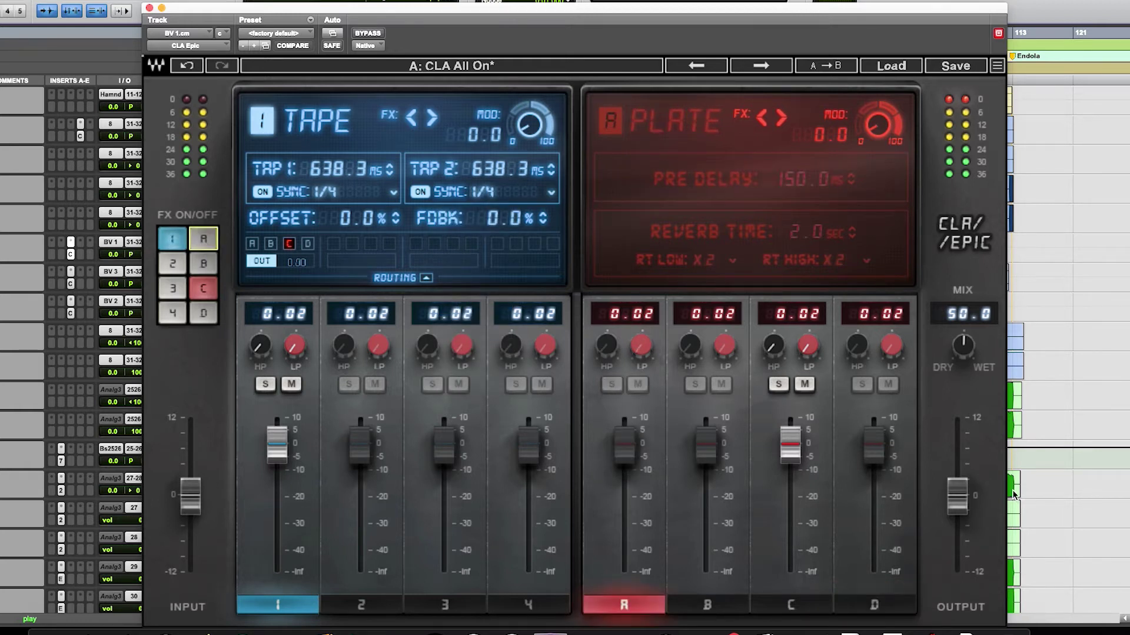
{"action": "left_click_drag", "start_coordinate": [788, 452], "coordinate": [790, 444]}
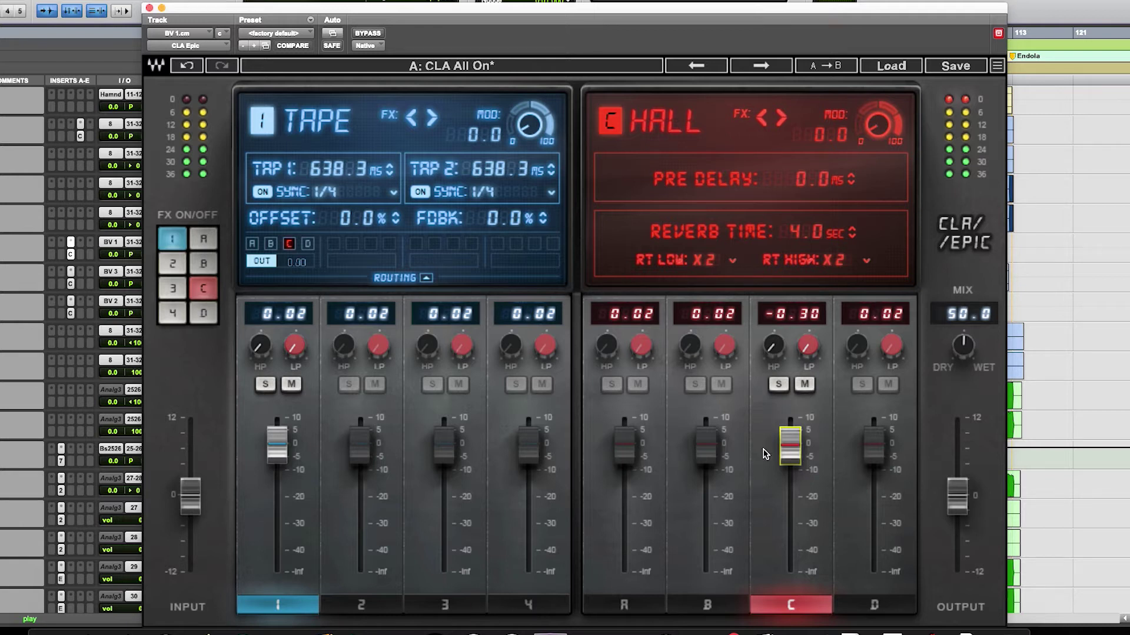
{"action": "left_click", "coordinate": [791, 450], "text": "alt"}
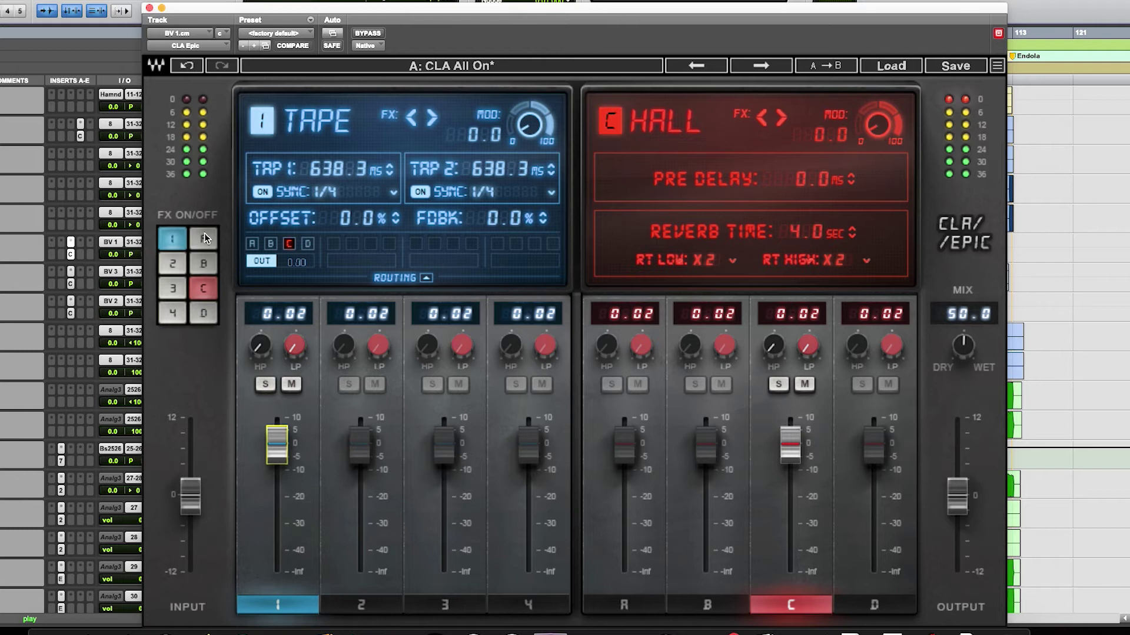
{"action": "left_click", "coordinate": [203, 235]}
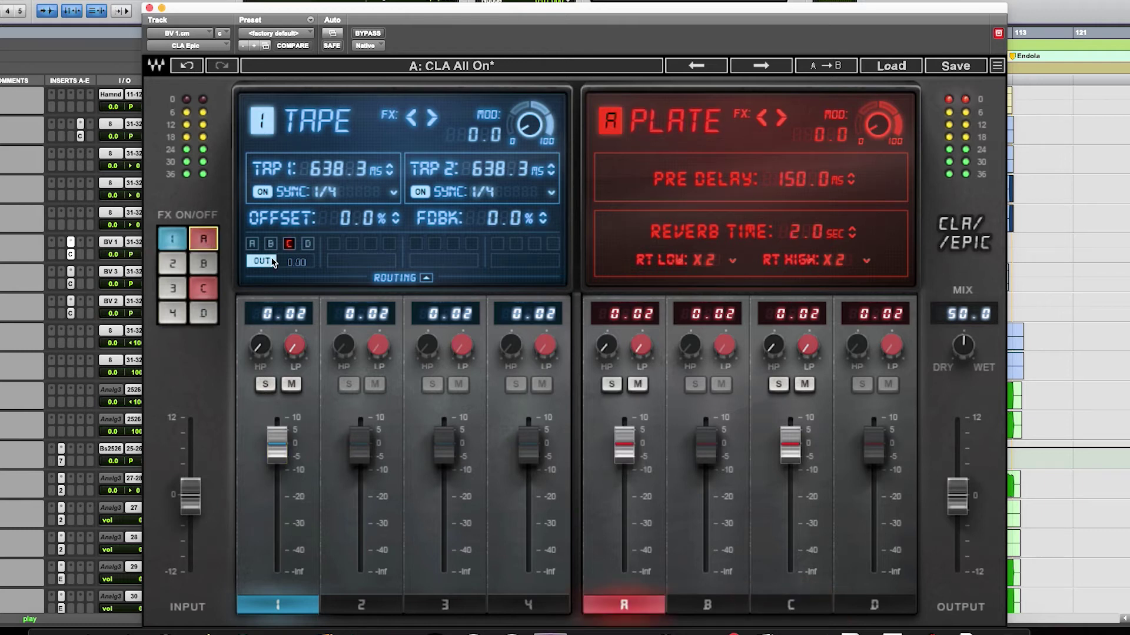
- Balance the effect levels with Plate at -8.47, Tape at -5.47 and Hall at 1.59
{"action": "mouse_move", "coordinate": [629, 454]}
{"action": "left_mouse_down"}
{"action": "mouse_move", "coordinate": [630, 485]}
{"action": "mouse_move", "coordinate": [629, 475]}
{"action": "left_mouse_up"}
{"action": "left_click_drag", "start_coordinate": [794, 460], "coordinate": [794, 473]}
{"action": "left_click_drag", "start_coordinate": [290, 452], "coordinate": [290, 466]}
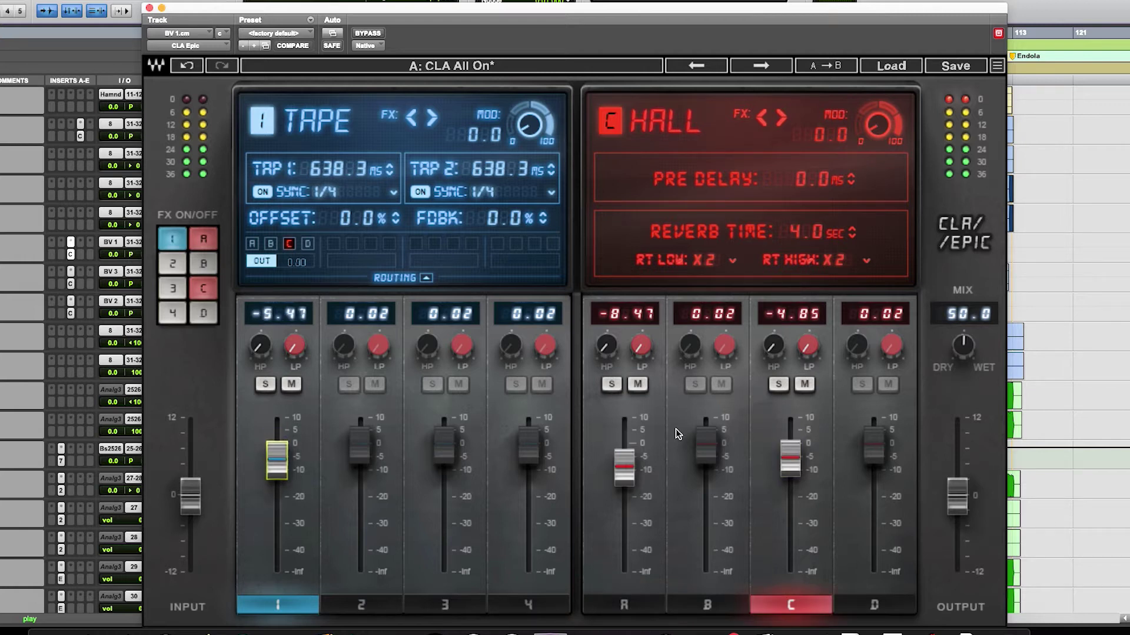
{"action": "left_click_drag", "start_coordinate": [786, 458], "coordinate": [786, 449]}
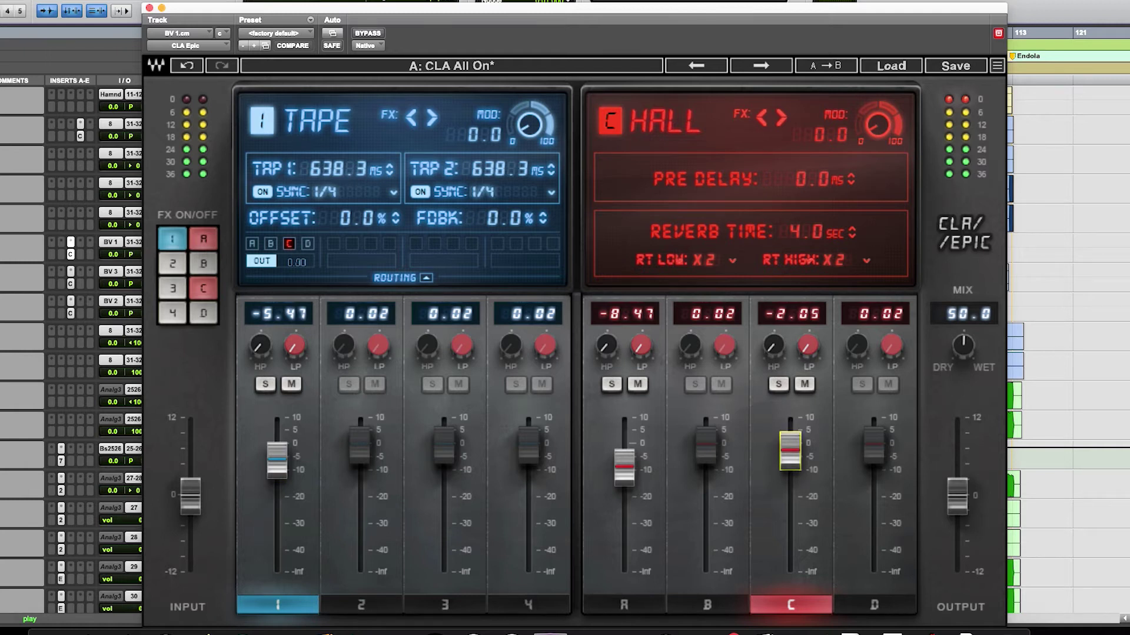
{"action": "left_click_drag", "start_coordinate": [794, 468], "coordinate": [790, 440]}
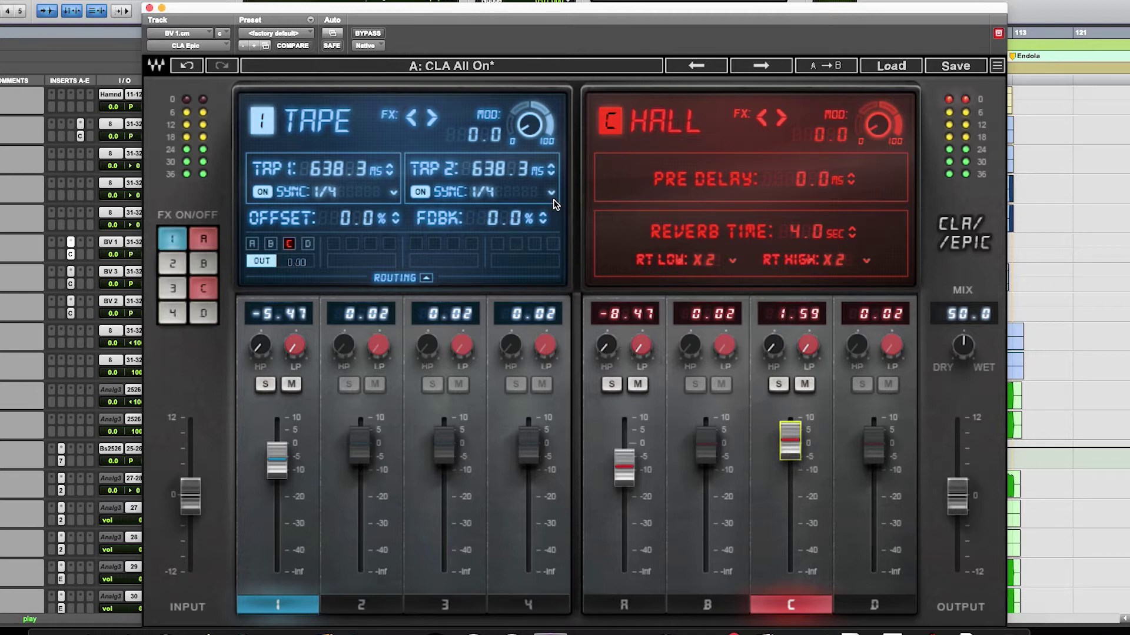
- Set the Tape delay's feedback to 59.2 % and lower the Hall level to -0.56
{"action": "left_click_drag", "start_coordinate": [541, 209], "coordinate": [541, 178]}
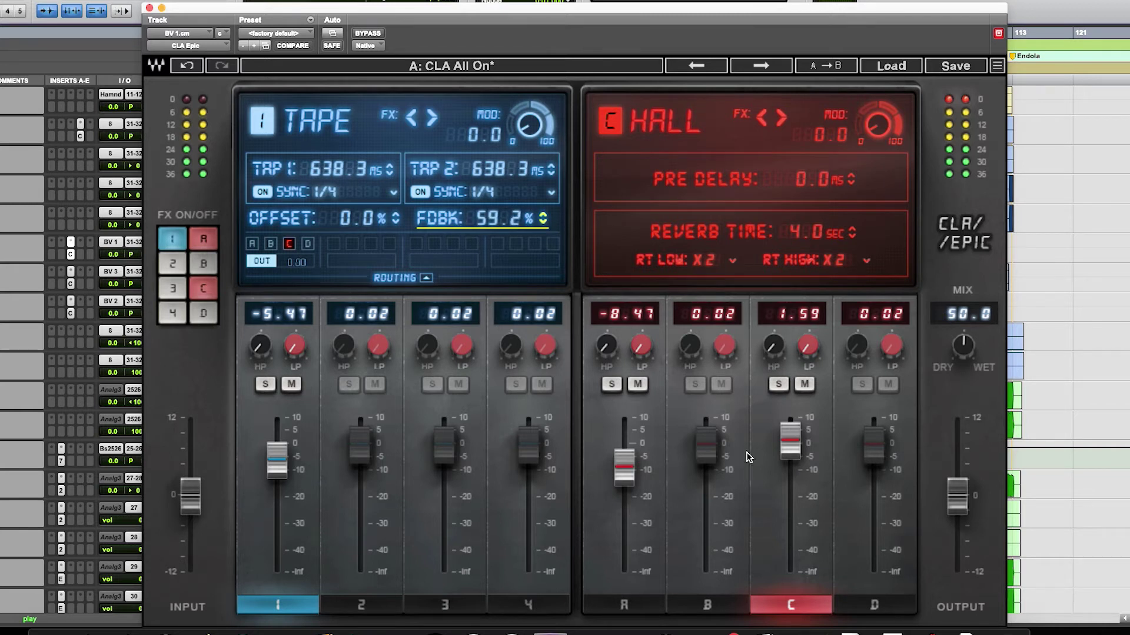
{"action": "left_click_drag", "start_coordinate": [790, 440], "coordinate": [790, 446]}
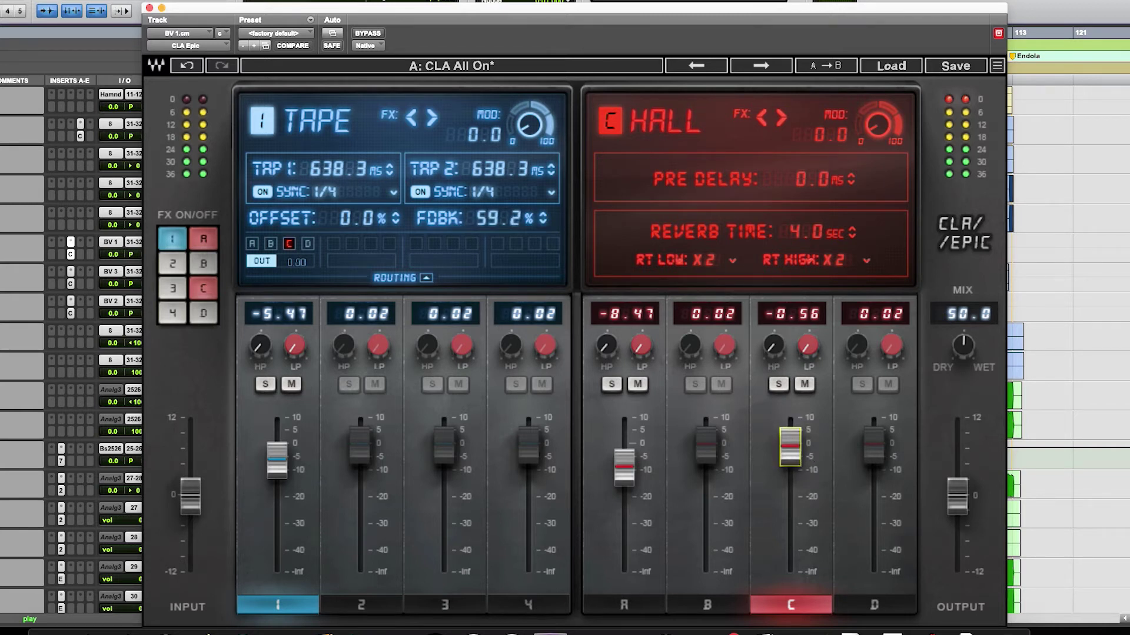
- Set the Hall reverb time to 2.6 sec and trim the levels to -1.14 for Hall and -5.94 for Tape
{"action": "left_click_drag", "start_coordinate": [850, 234], "coordinate": [851, 242]}
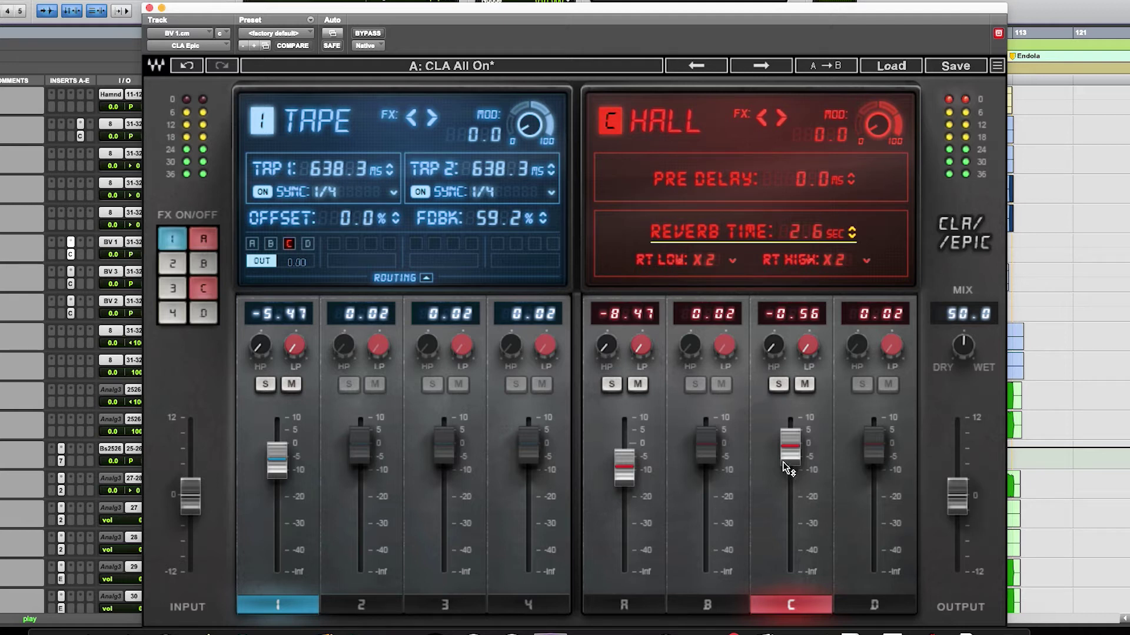
{"action": "left_click_drag", "start_coordinate": [789, 449], "coordinate": [794, 457]}
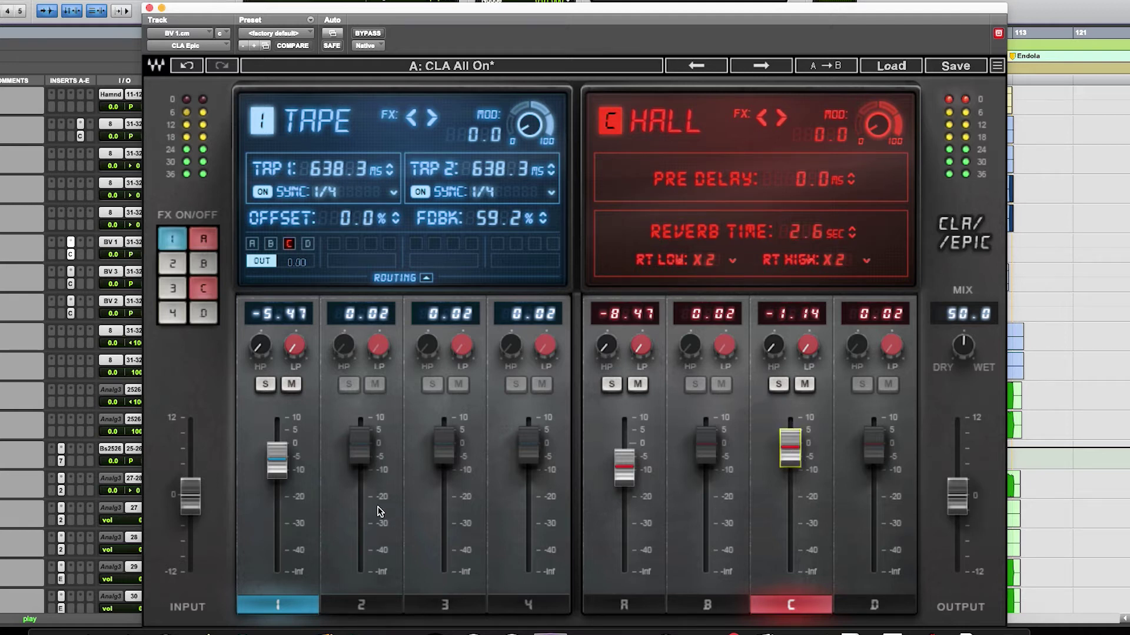
{"action": "left_click_drag", "start_coordinate": [277, 474], "coordinate": [276, 476]}
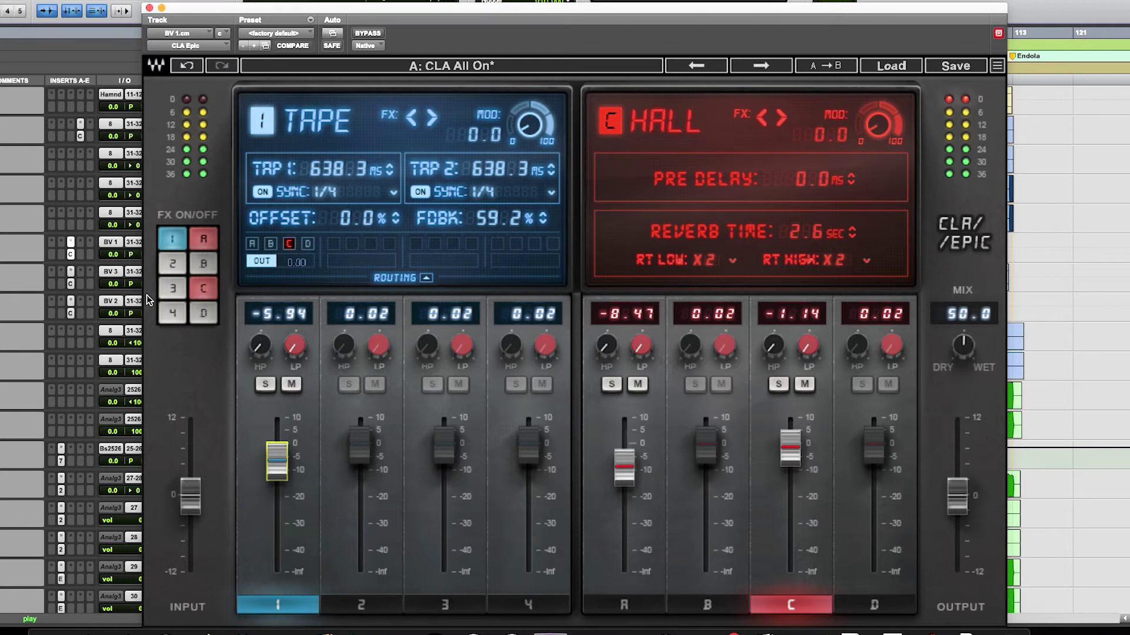
- Turn on the Slap delay at a level of -6.32 and the Crowd delay at -6.61 with its width set to 32.5
{"action": "left_click", "coordinate": [173, 288]}
{"action": "mouse_move", "coordinate": [444, 445]}
{"action": "left_mouse_down"}
{"action": "mouse_move", "coordinate": [444, 573]}
{"action": "mouse_move", "coordinate": [444, 420]}
{"action": "mouse_move", "coordinate": [444, 462]}
{"action": "left_mouse_up"}
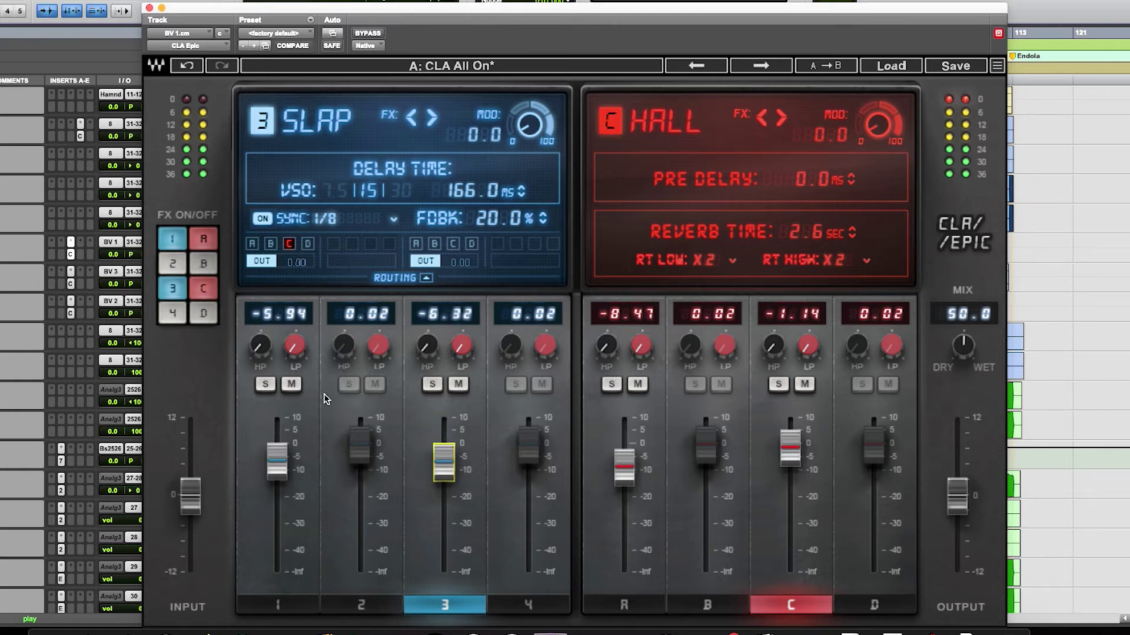
{"action": "left_click", "coordinate": [173, 315]}
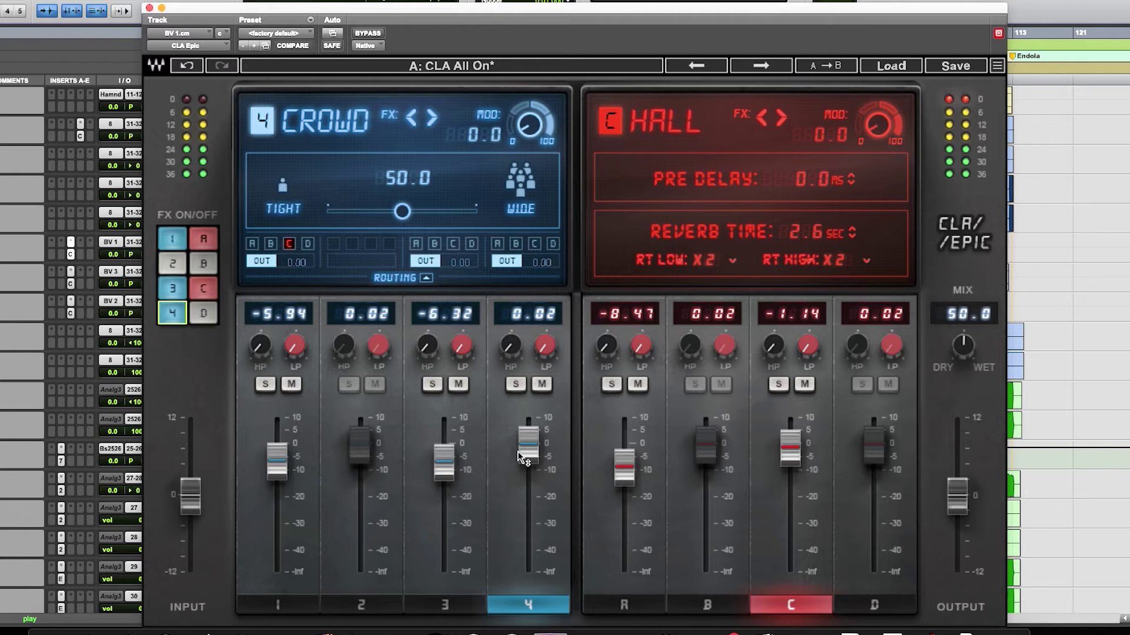
{"action": "left_click_drag", "start_coordinate": [519, 453], "coordinate": [519, 476]}
{"action": "left_click_drag", "start_coordinate": [402, 211], "coordinate": [375, 211]}
{"action": "left_click_drag", "start_coordinate": [528, 471], "coordinate": [528, 462]}
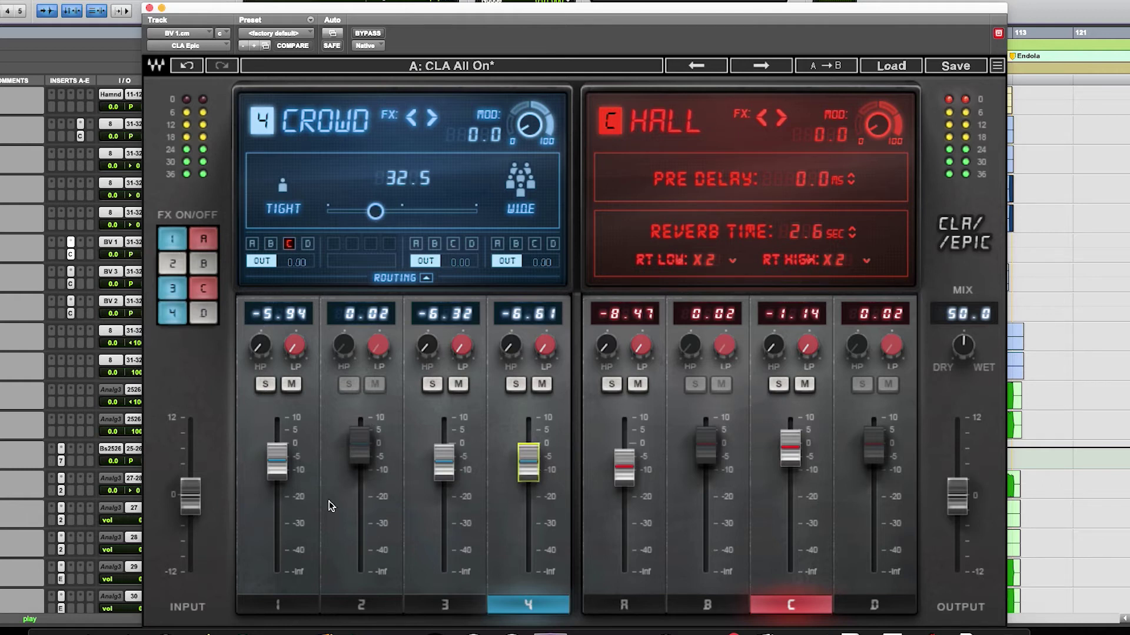
- Turn on the Throw delay at a level of -10.8 and sync its Tap 1 to 1/4 notes
{"action": "left_click", "coordinate": [171, 265]}
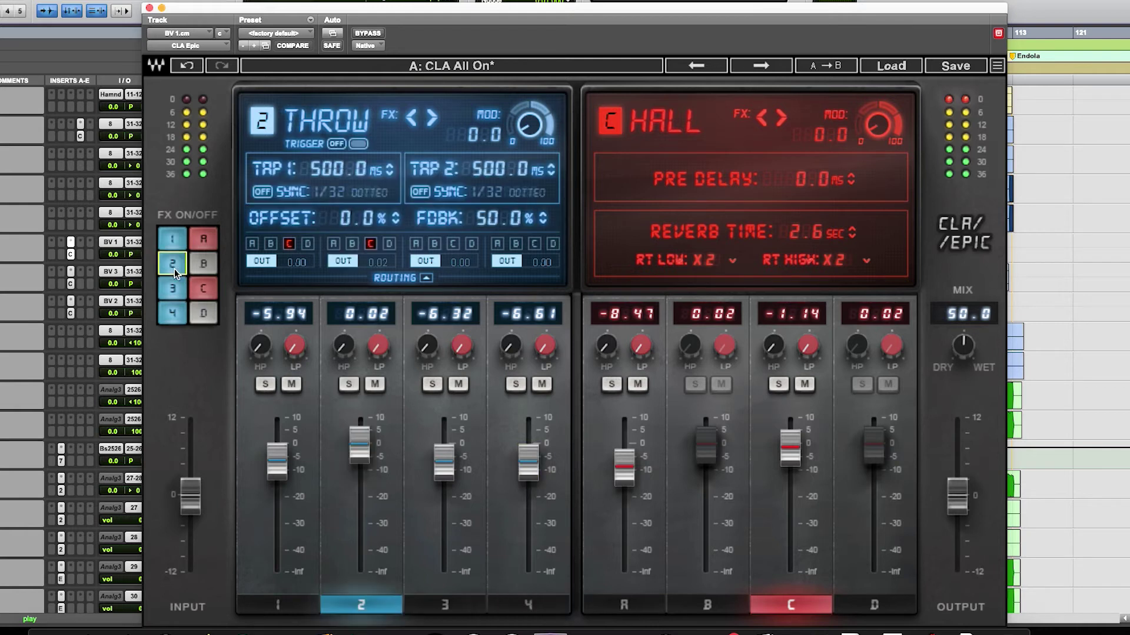
{"action": "left_click_drag", "start_coordinate": [360, 447], "coordinate": [360, 475]}
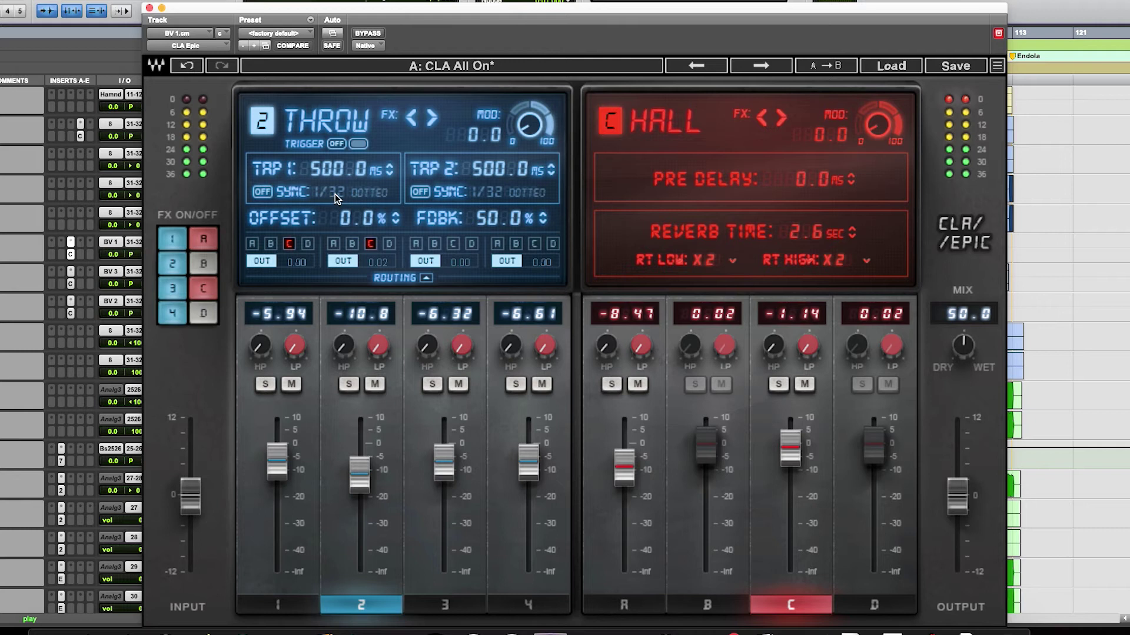
{"action": "left_click", "coordinate": [260, 193]}
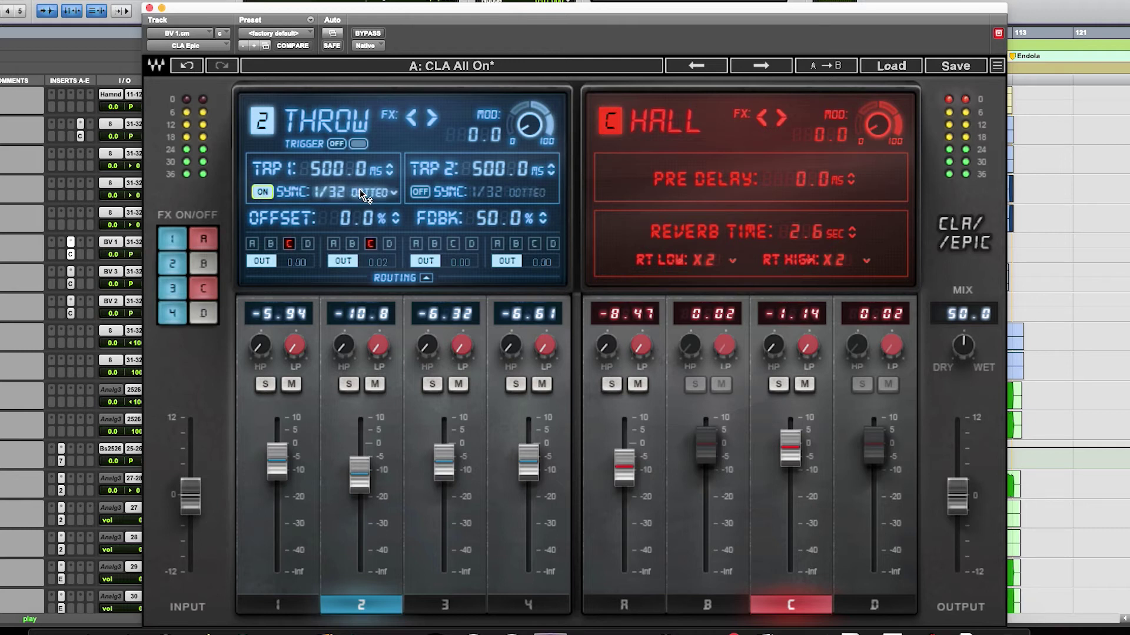
{"action": "left_click", "coordinate": [393, 195]}
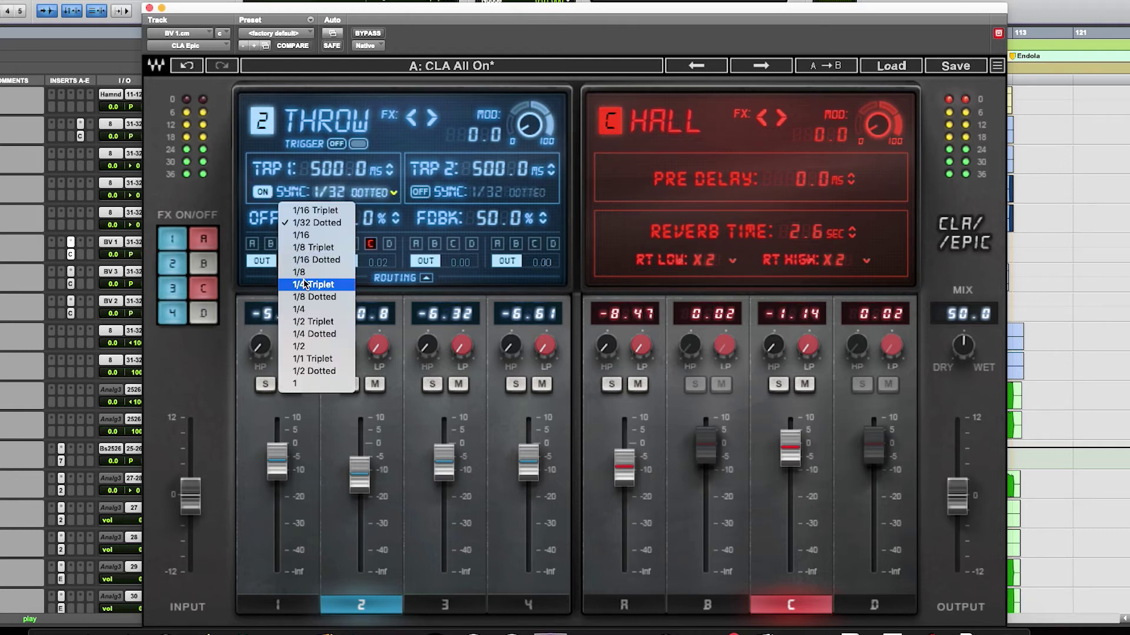
{"action": "left_click", "coordinate": [302, 310]}
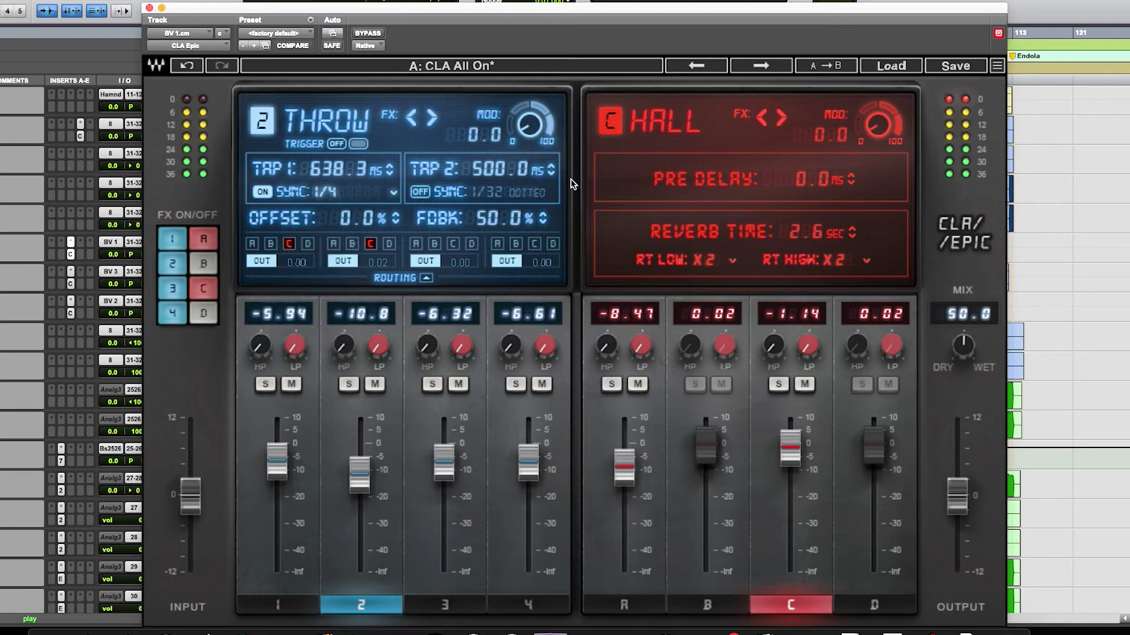
- Sync the Throw delay's Tap 2 to 1/4 notes and set the delay's offset to 1.8 %
{"action": "left_click", "coordinate": [419, 192]}
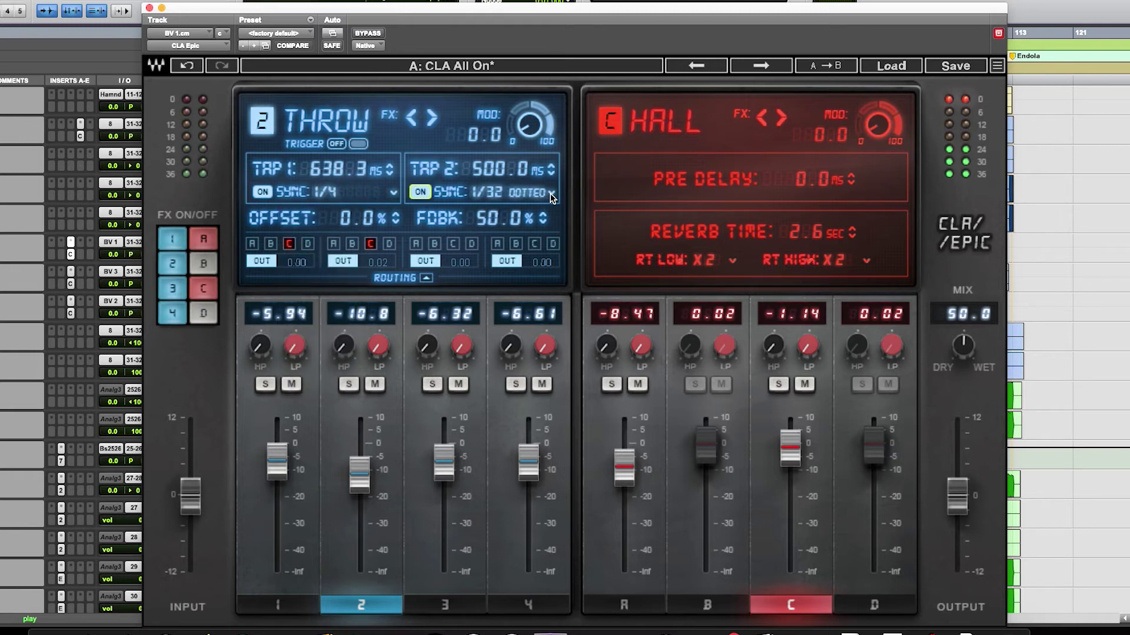
{"action": "left_click_drag", "start_coordinate": [465, 192], "coordinate": [465, 183]}
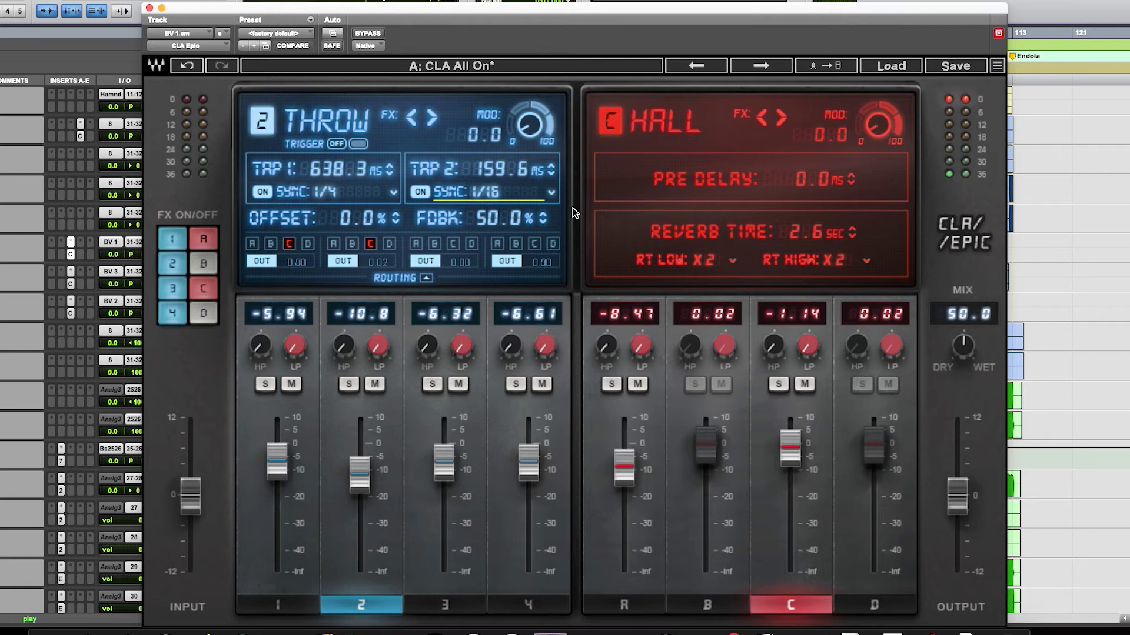
{"action": "left_click", "coordinate": [551, 193]}
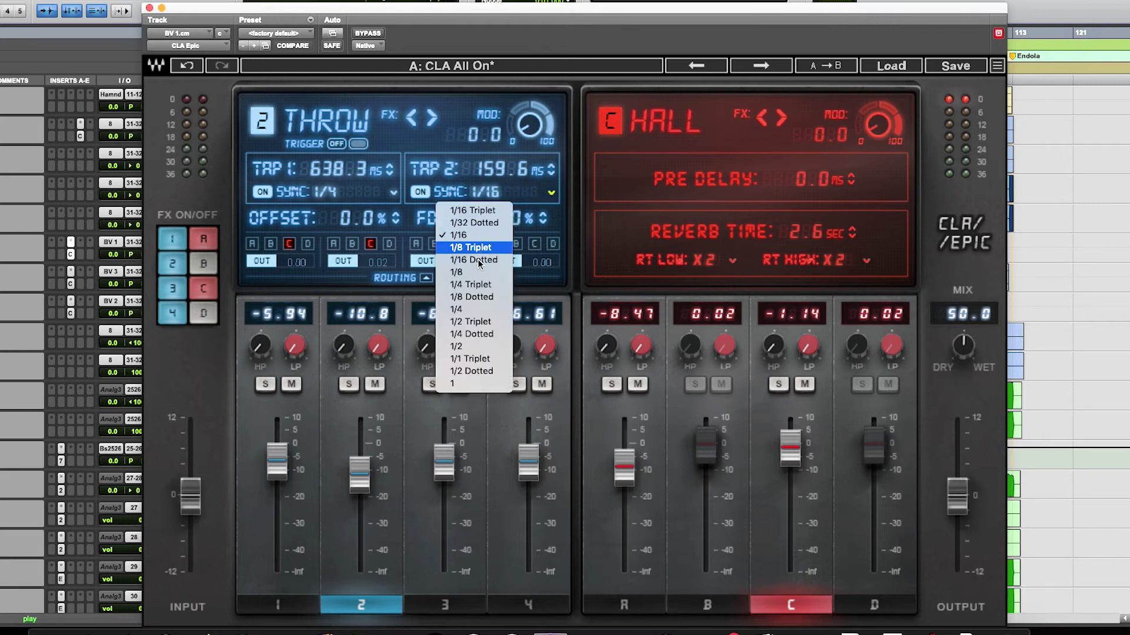
{"action": "left_click", "coordinate": [474, 309]}
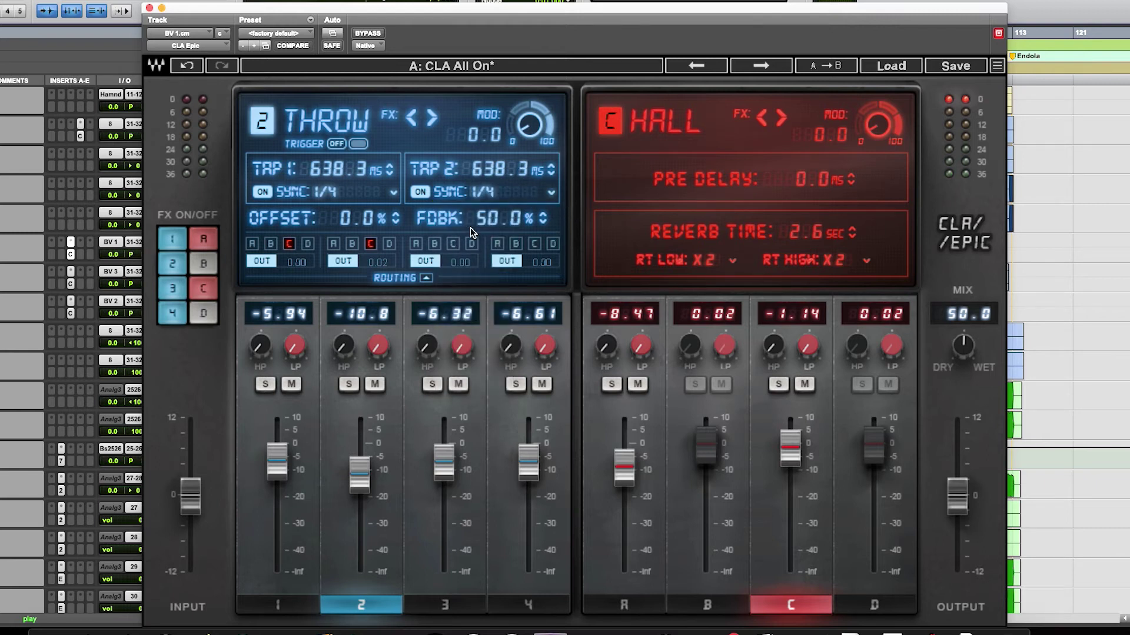
{"action": "left_click_drag", "start_coordinate": [357, 218], "coordinate": [357, 212]}
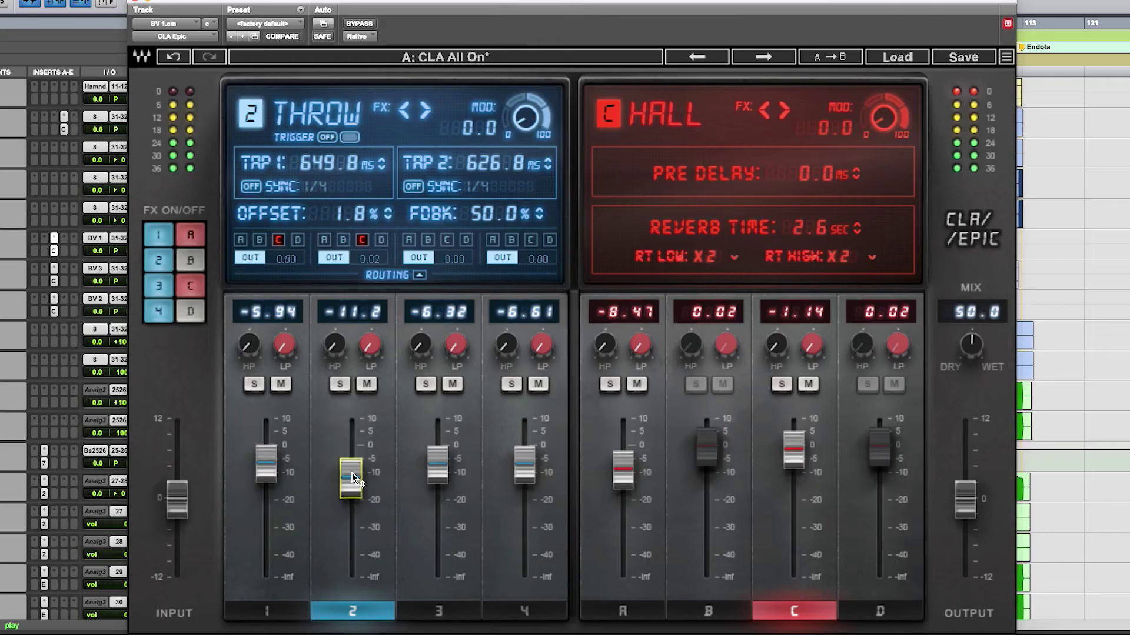
- Route the Throw delay into Room at a Throw level of -11.0, and turn on the Room reverb at a level of 1.32
{"action": "left_click", "coordinate": [342, 241]}
{"action": "left_click_drag", "start_coordinate": [353, 487], "coordinate": [353, 486]}
{"action": "left_click", "coordinate": [190, 261]}
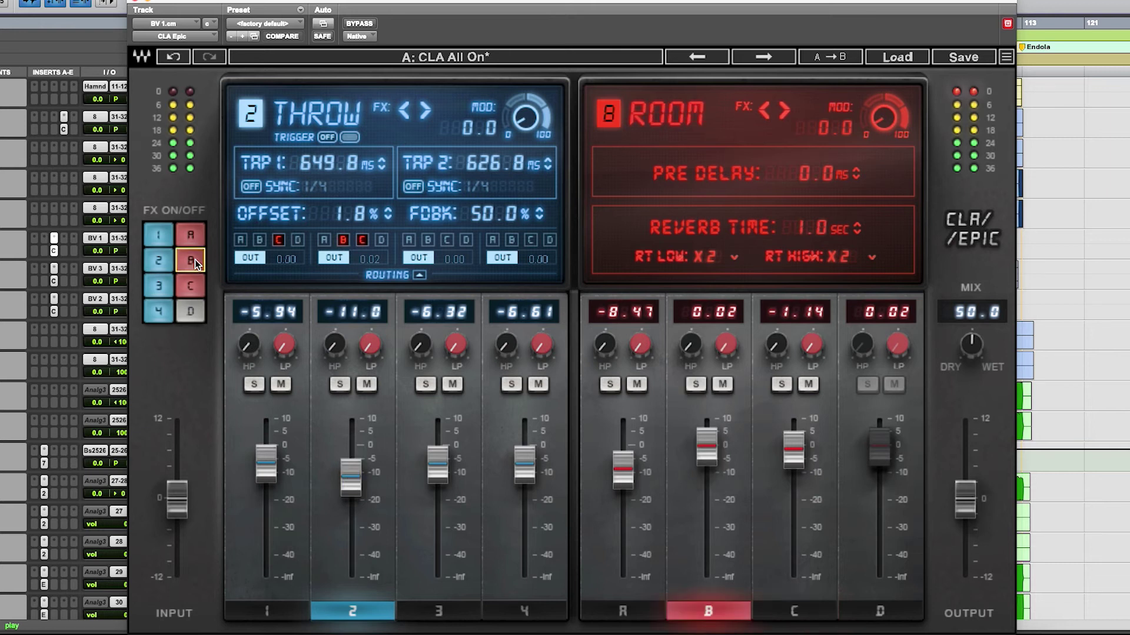
{"action": "mouse_move", "coordinate": [710, 442]}
{"action": "left_mouse_down"}
{"action": "mouse_move", "coordinate": [710, 415]}
{"action": "mouse_move", "coordinate": [706, 442]}
{"action": "left_mouse_up"}
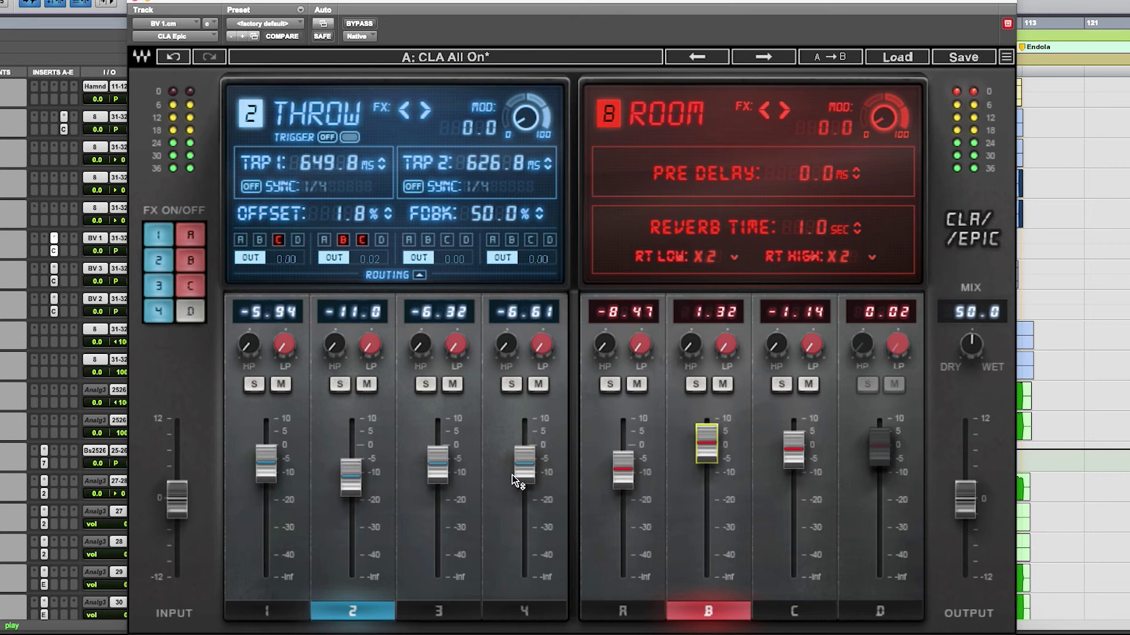
{"action": "left_click_drag", "start_coordinate": [706, 443], "coordinate": [706, 443]}
- Set the Throw delay's level to -11.4 and its feedback to 51.9 %, and raise the Tape delay's feedback to 58.1 %
{"action": "left_click_drag", "start_coordinate": [351, 478], "coordinate": [352, 479]}
{"action": "left_click_drag", "start_coordinate": [525, 216], "coordinate": [525, 209]}
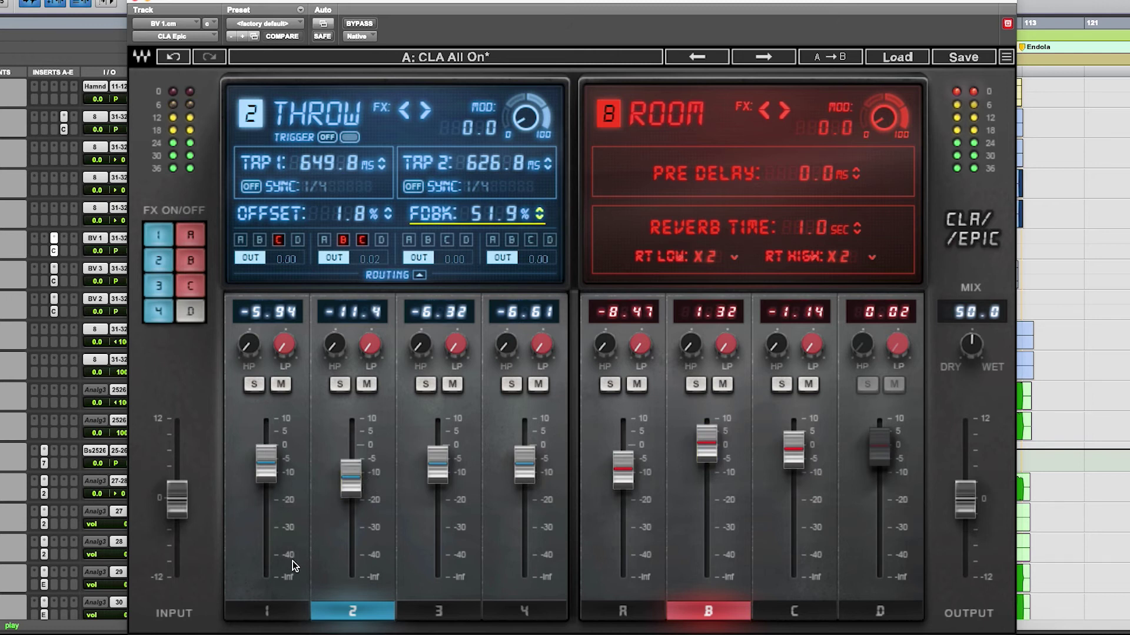
{"action": "left_click", "coordinate": [267, 615]}
{"action": "left_click", "coordinate": [539, 213]}
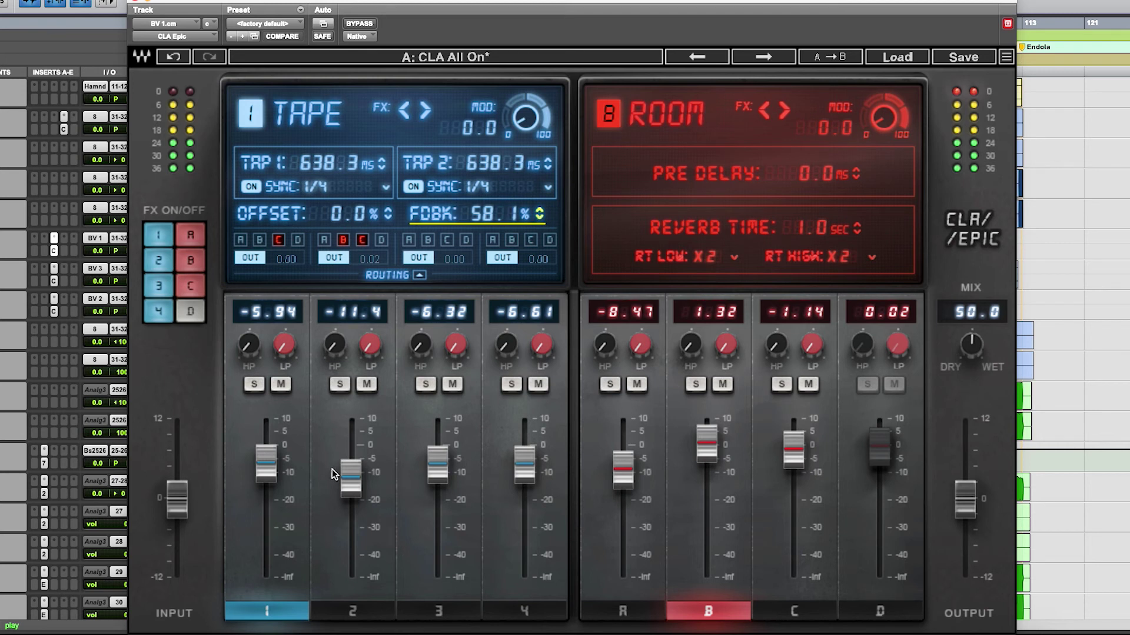
- Remove the Throw delay's routing to the Hall reverb and fine-tune the Room reverb's level
{"action": "left_click", "coordinate": [363, 240]}
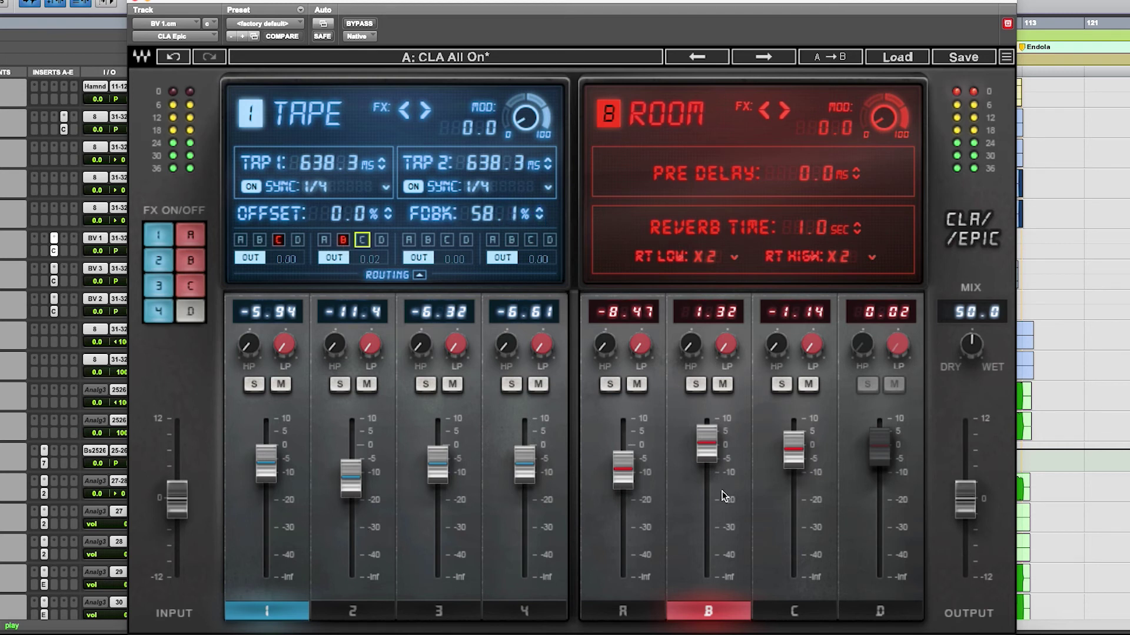
{"action": "left_click_drag", "start_coordinate": [711, 440], "coordinate": [711, 441]}
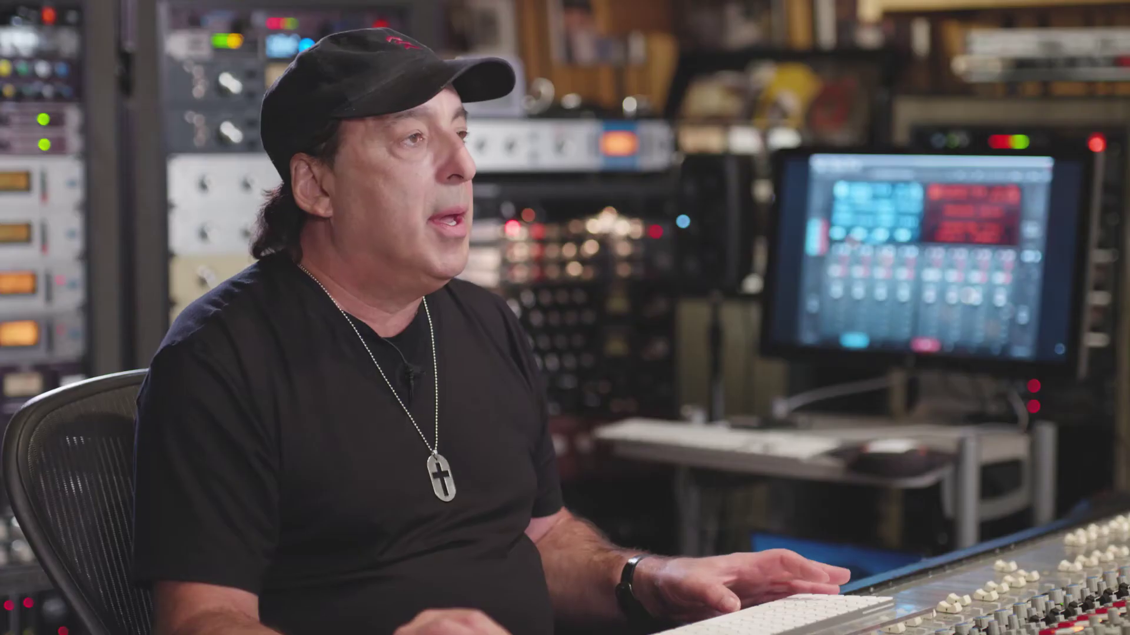